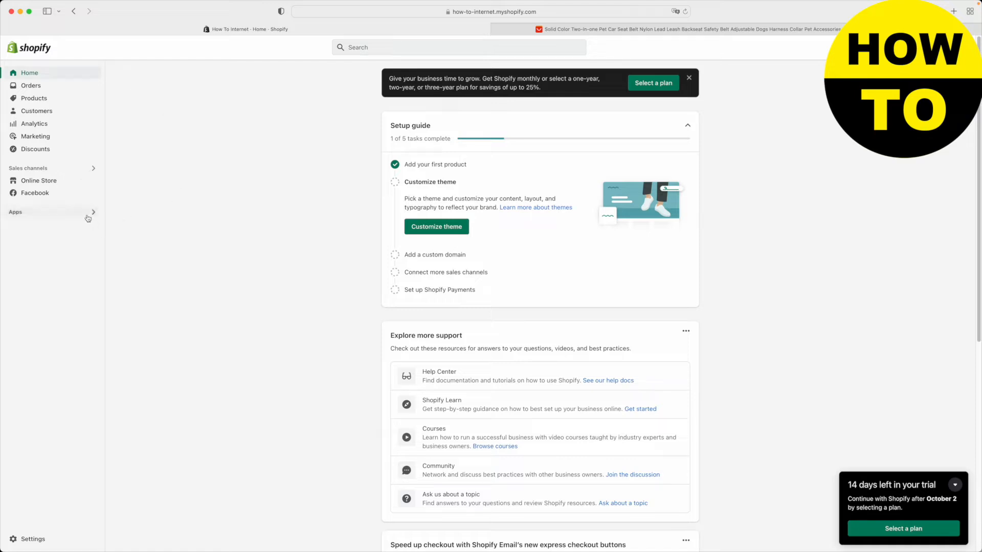
- Open the Shopify App Store from the store's recommended apps
left_click(33, 217)
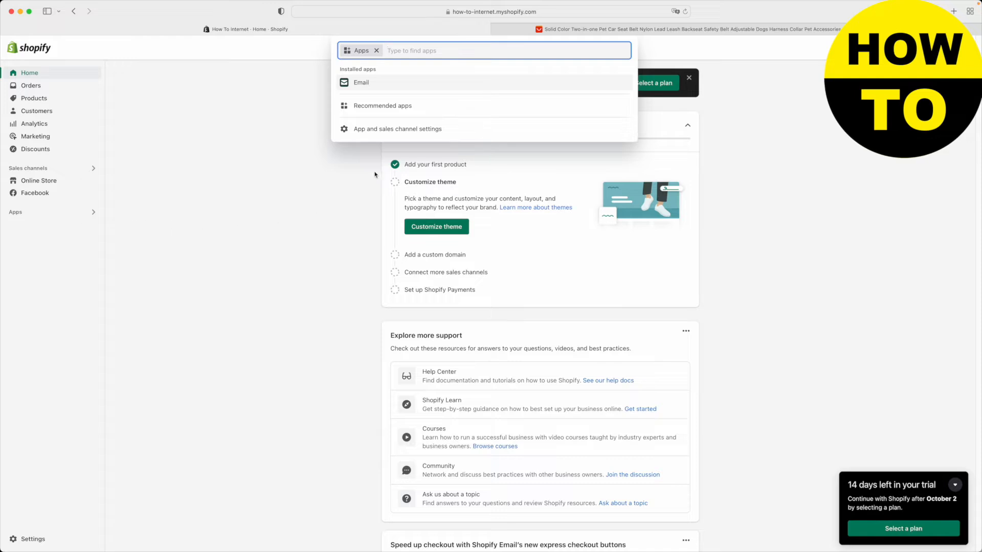
left_click(390, 111)
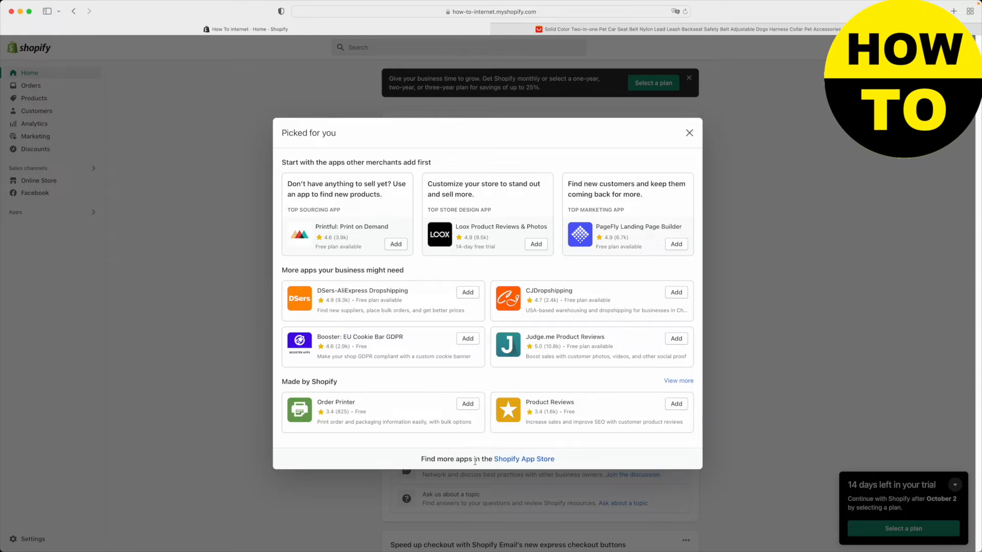
left_click(521, 461)
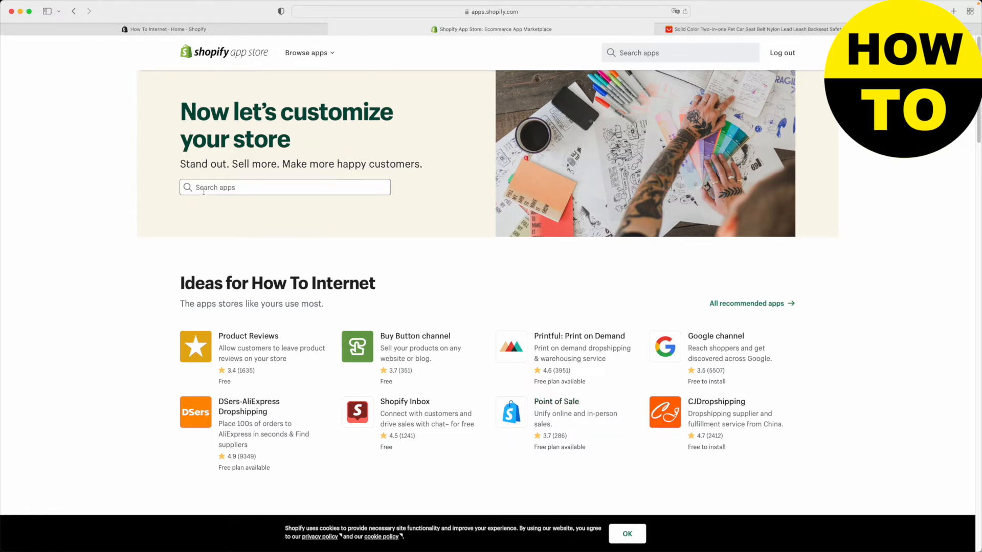
- Search the app store for "loox" and open the Loox Product Reviews & Photos listing
left_click(223, 189)
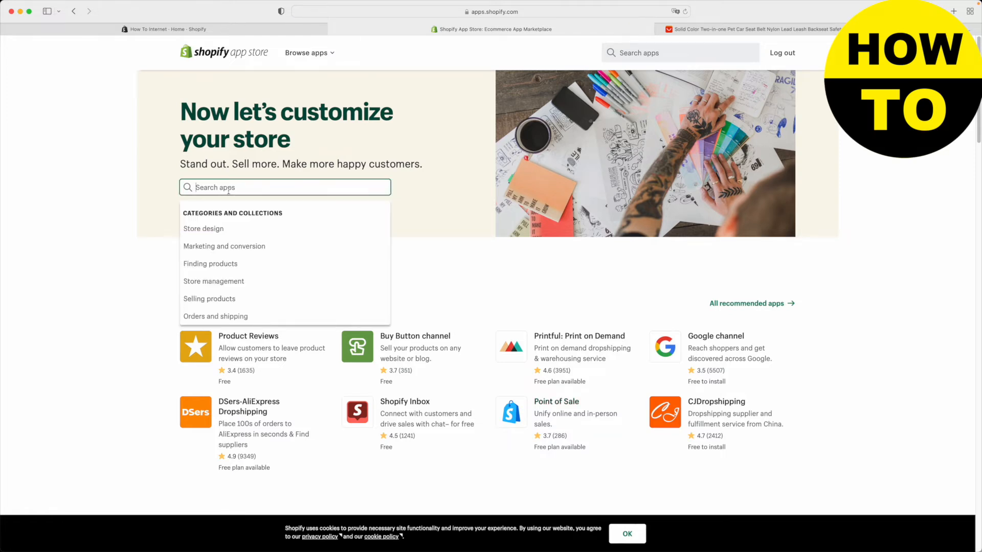
type("loox")
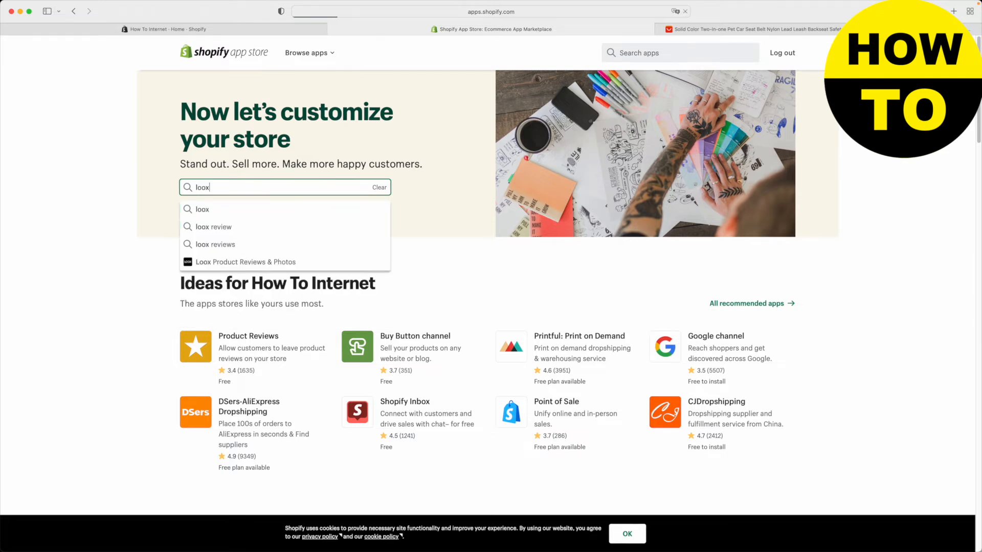
key("Return")
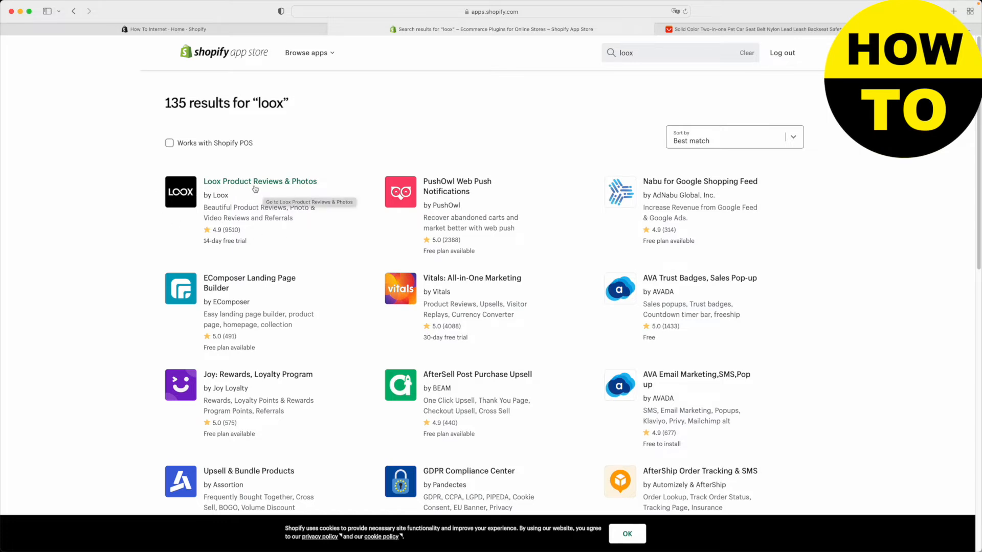
left_click(255, 187)
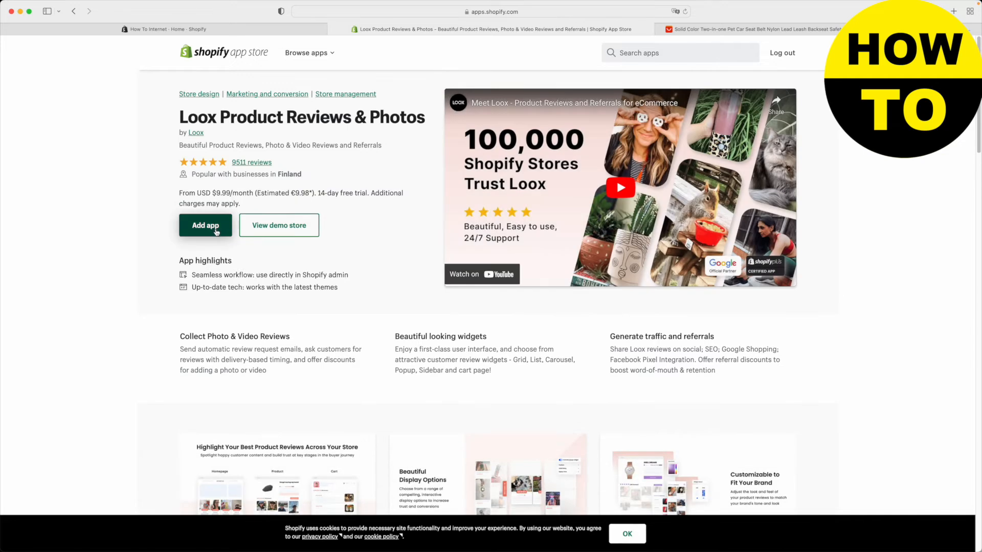
- Check the Loox Product Reviews & Photos pricing and free trial terms, and install the app on the store
left_click_drag(179, 195, 231, 194)
left_click(248, 196)
mouse_move(319, 194)
left_mouse_down()
mouse_move(369, 194)
mouse_move(318, 196)
left_mouse_up()
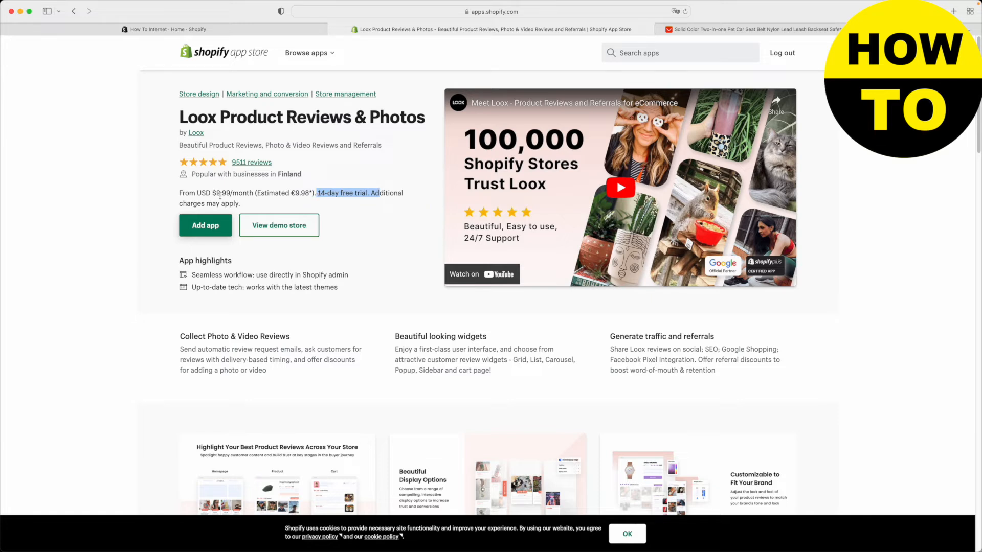
left_click(207, 234)
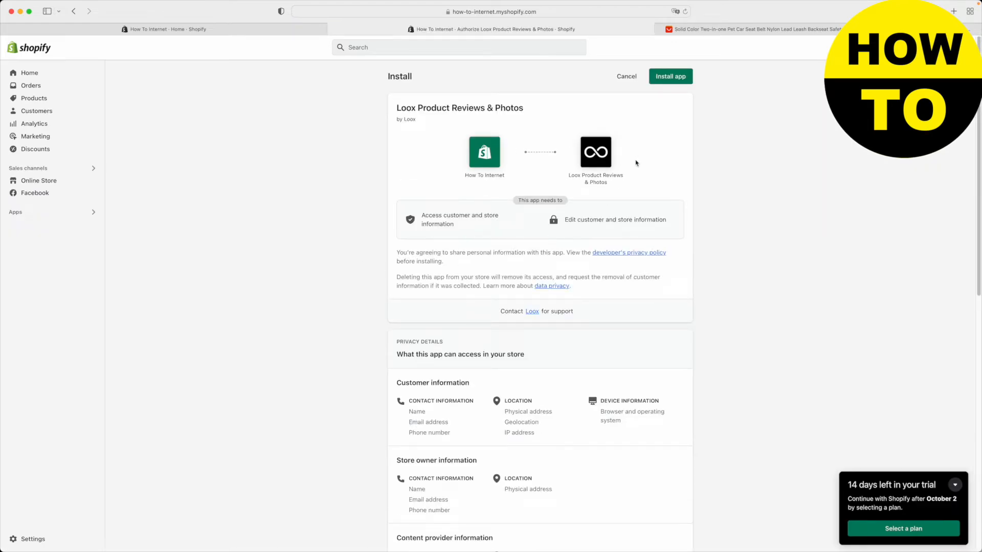
left_click(670, 80)
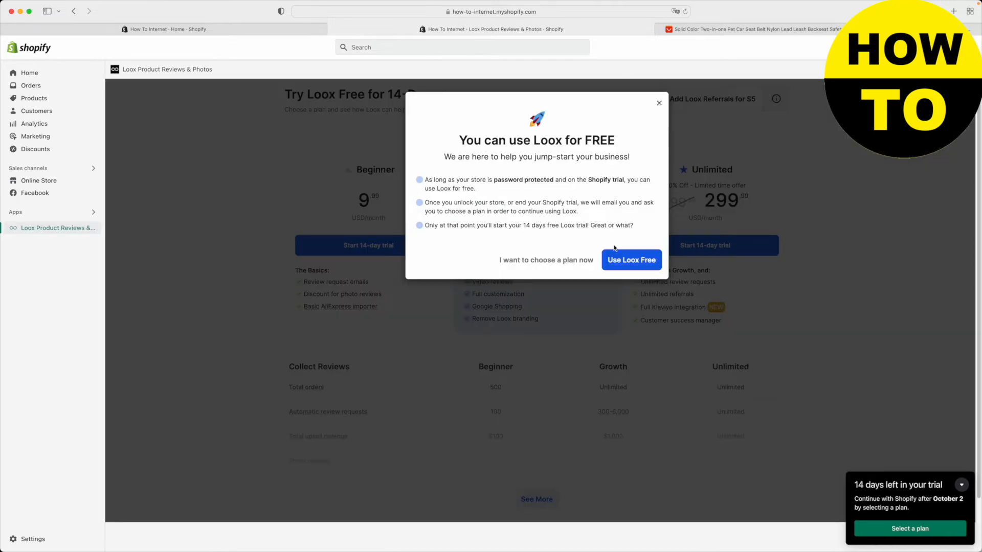
- Choose to use Loox free and complete its welcome setup, keeping the review request email at 14 days after fulfillment
left_click(639, 266)
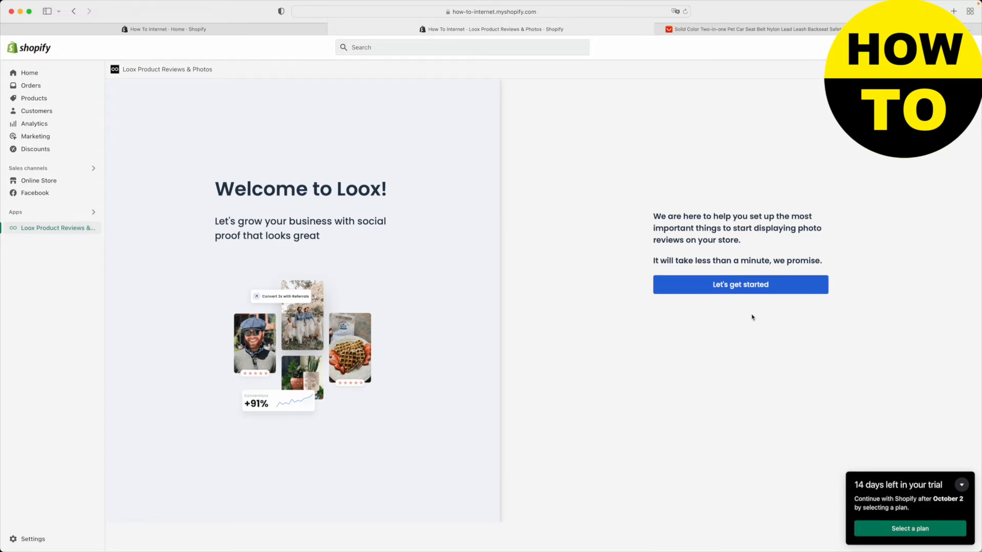
left_click(739, 287)
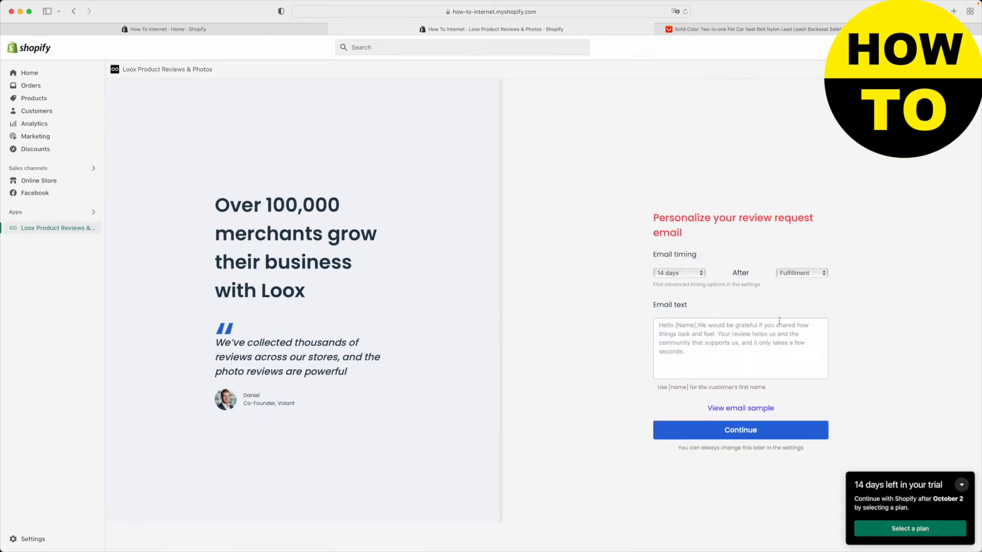
left_click(738, 430)
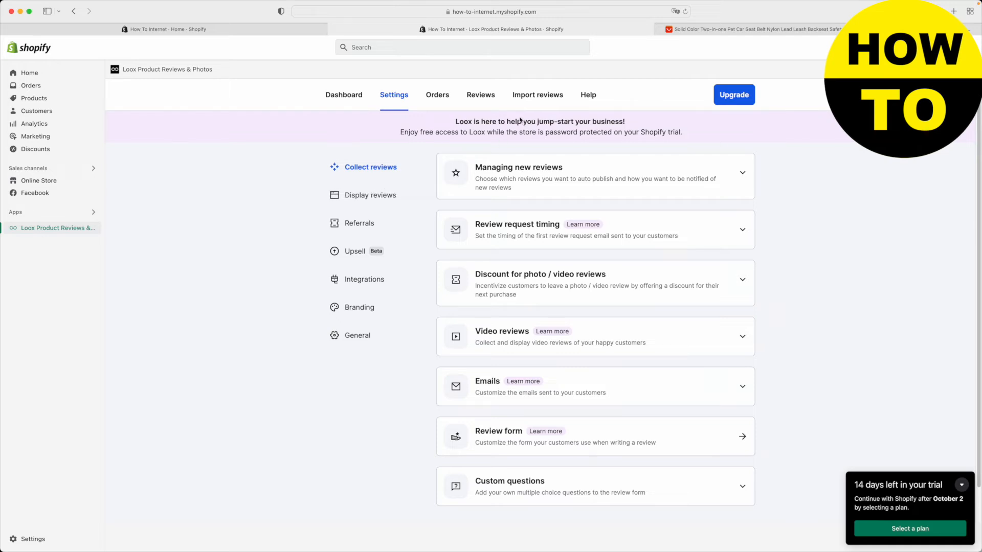
- Open Loox's review import page, show the browser's bookmarks bar and add the "Import to Loox" bookmarklet to it
left_click(532, 101)
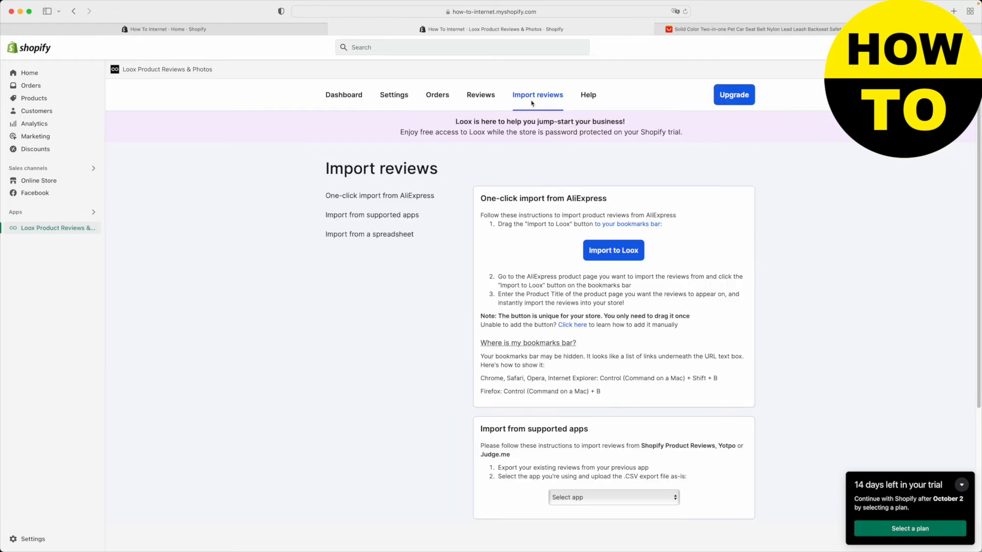
left_click(609, 253)
left_click(724, 168)
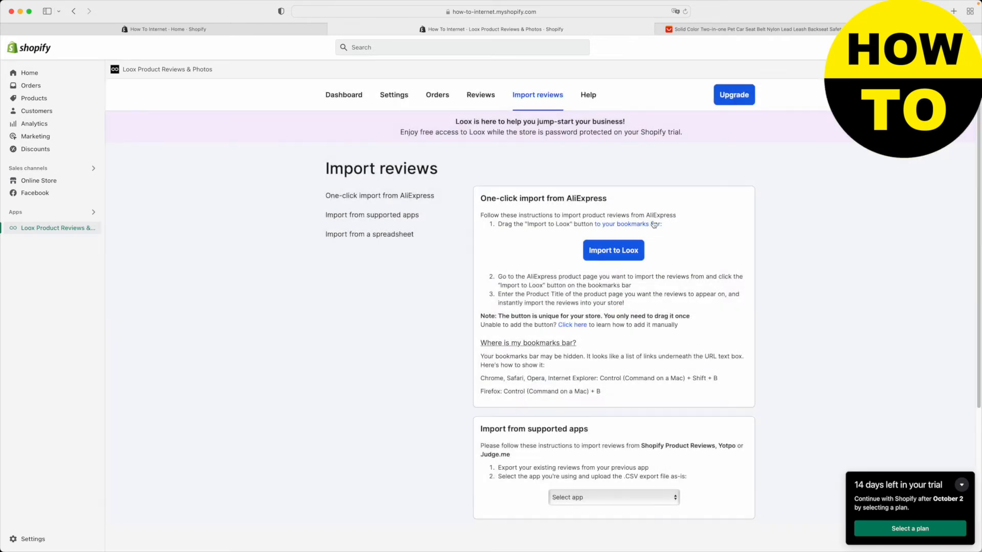
key("super+shift+b")
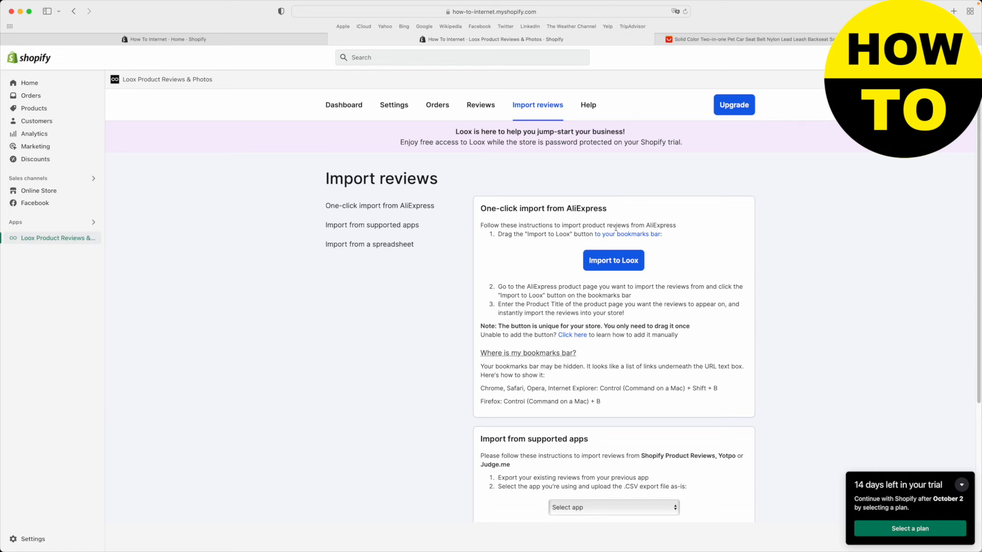
left_click_drag(614, 262, 633, 26)
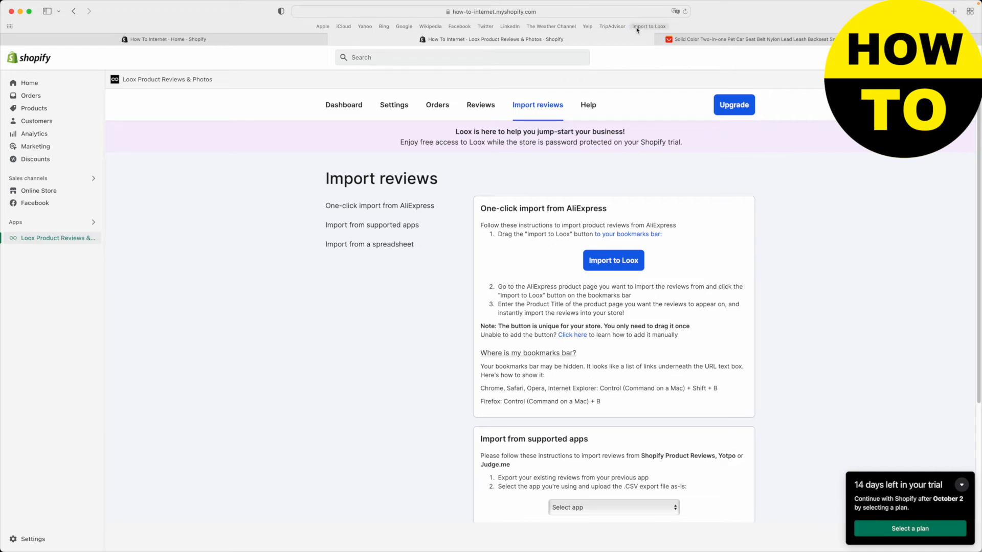
- Launch the Loox importer on the AliExpress pet car seat belt page and choose Dog Collar as the product to import to
left_click(703, 41)
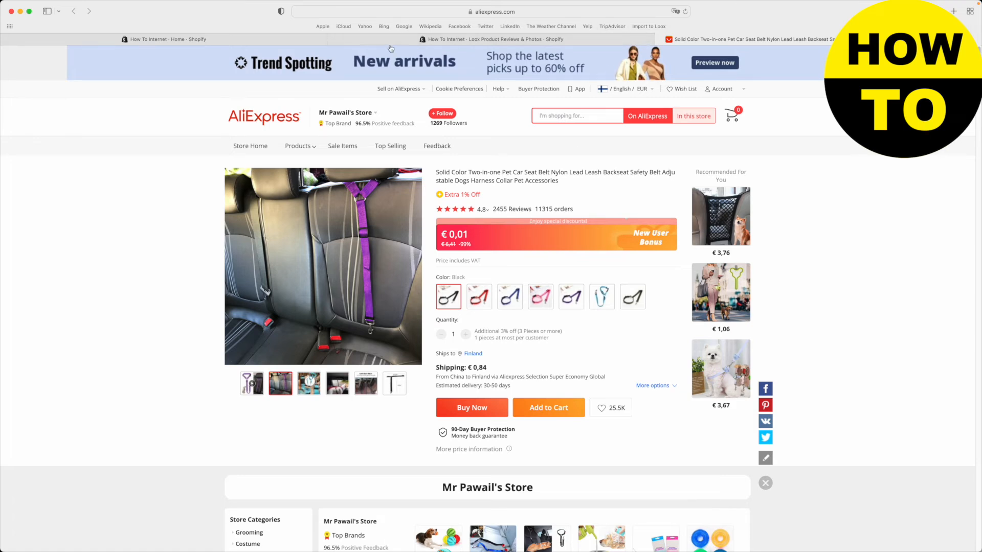
left_click(649, 27)
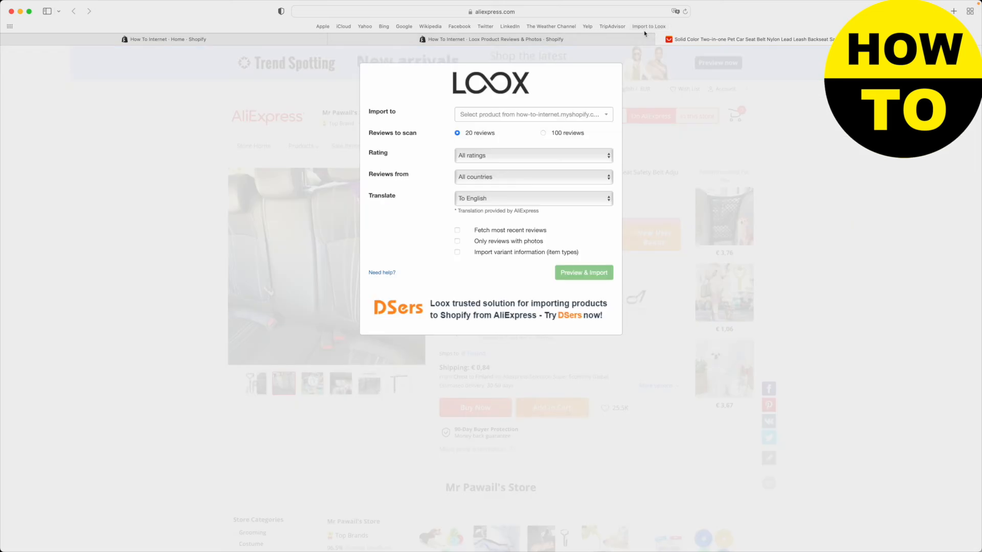
left_click(492, 121)
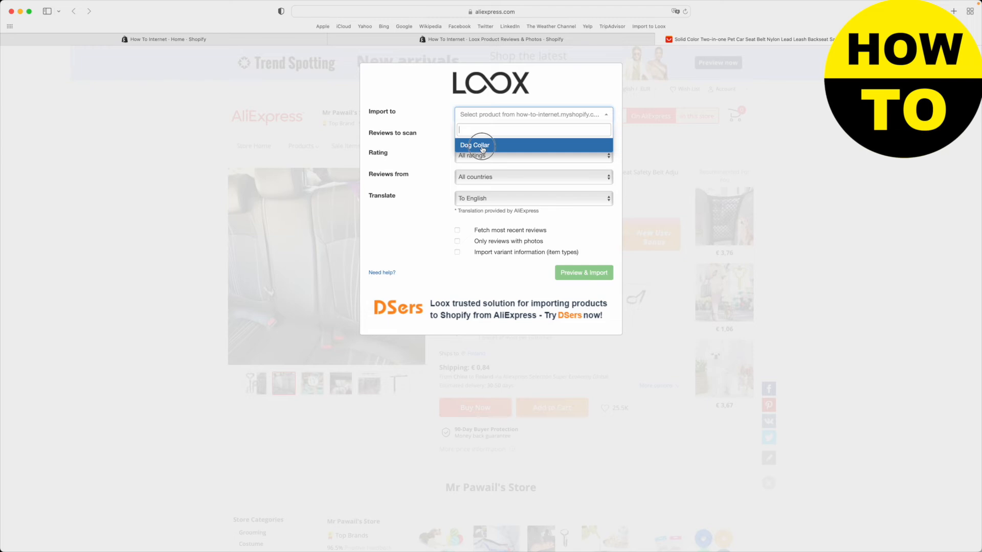
left_click(482, 149)
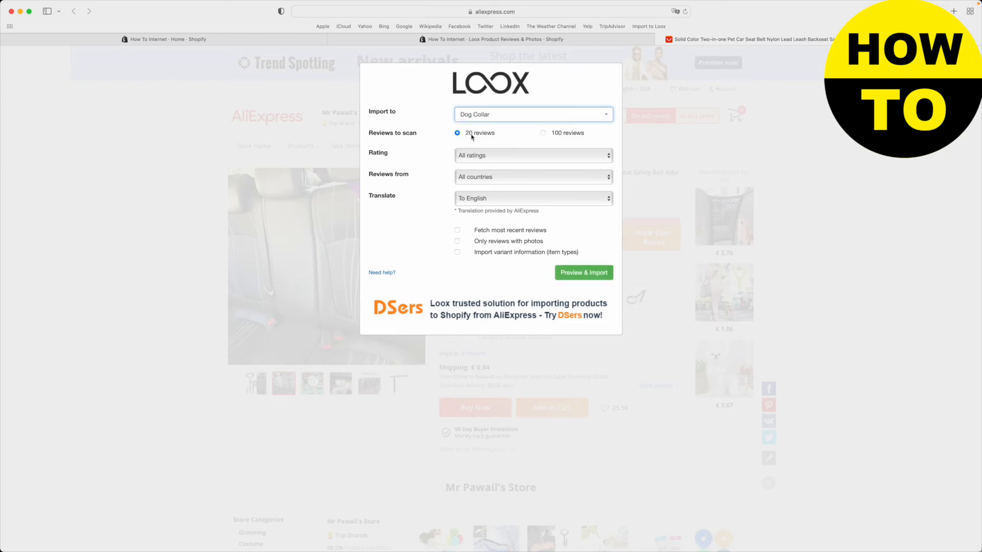
- Set the import to 100 reviews, 4 stars and up, United States, most recent and only with photos, and preview the reviews
left_click(543, 134)
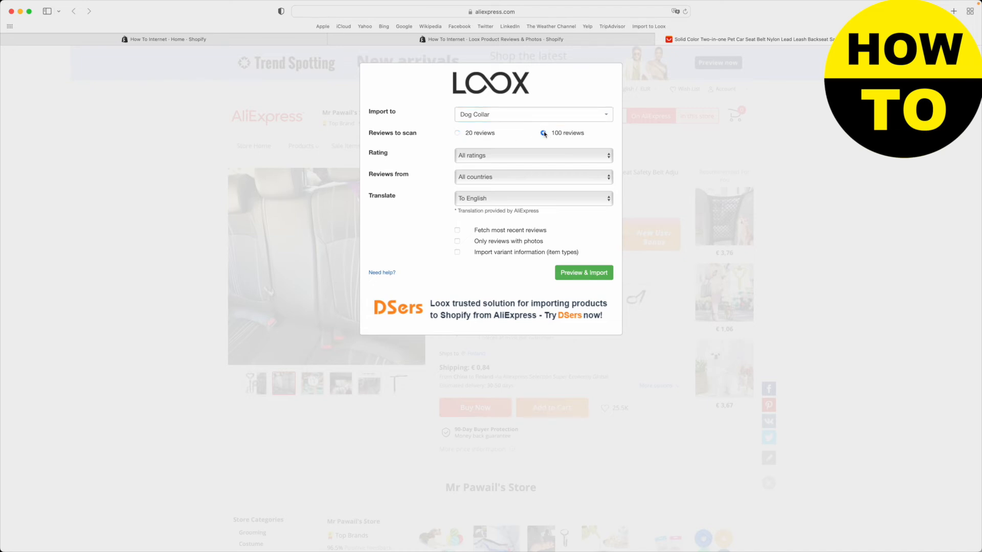
left_click(504, 160)
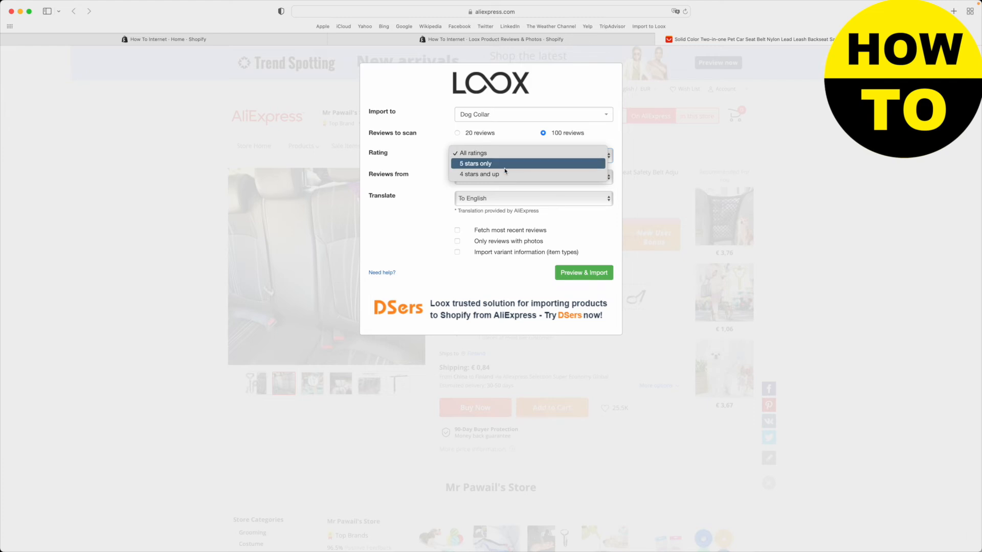
left_click(504, 174)
left_click(483, 181)
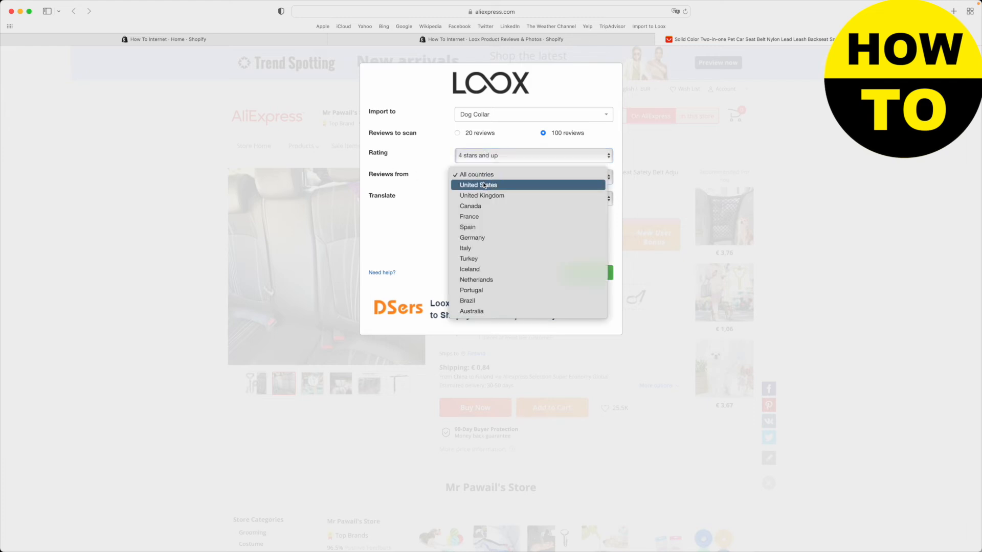
left_click(486, 186)
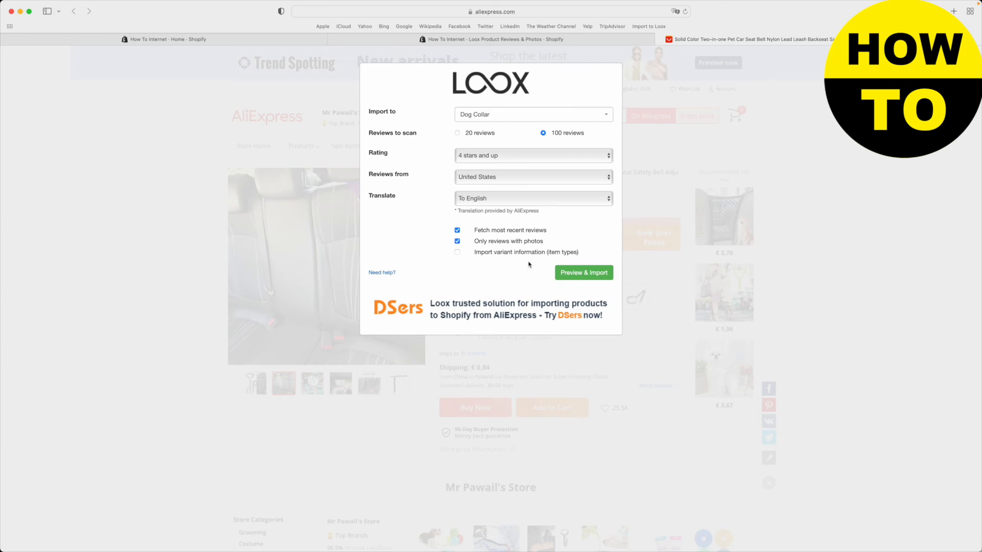
left_click(588, 273)
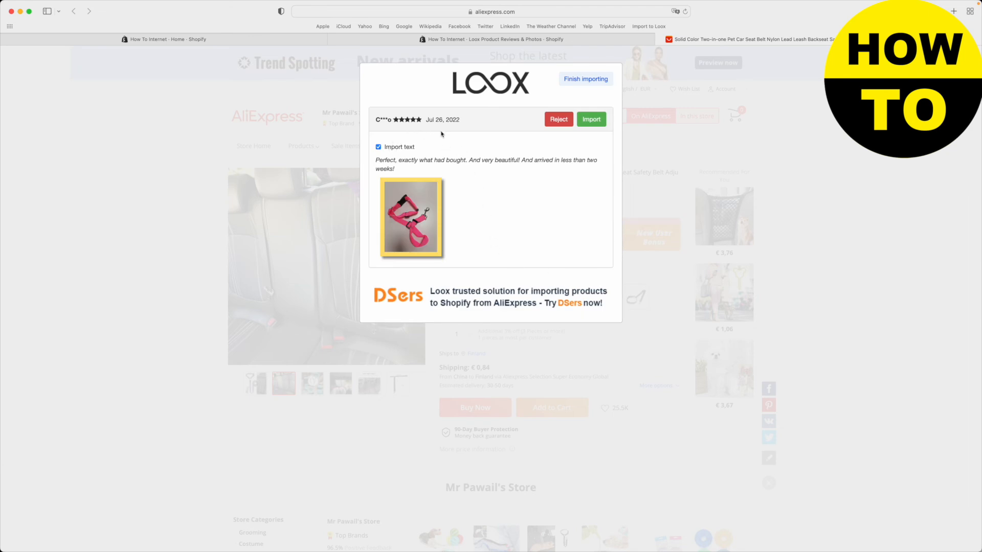
- Import the previewed AliExpress customer reviews one by one into the Dog Collar product
left_click_drag(427, 121, 464, 127)
left_click(592, 123)
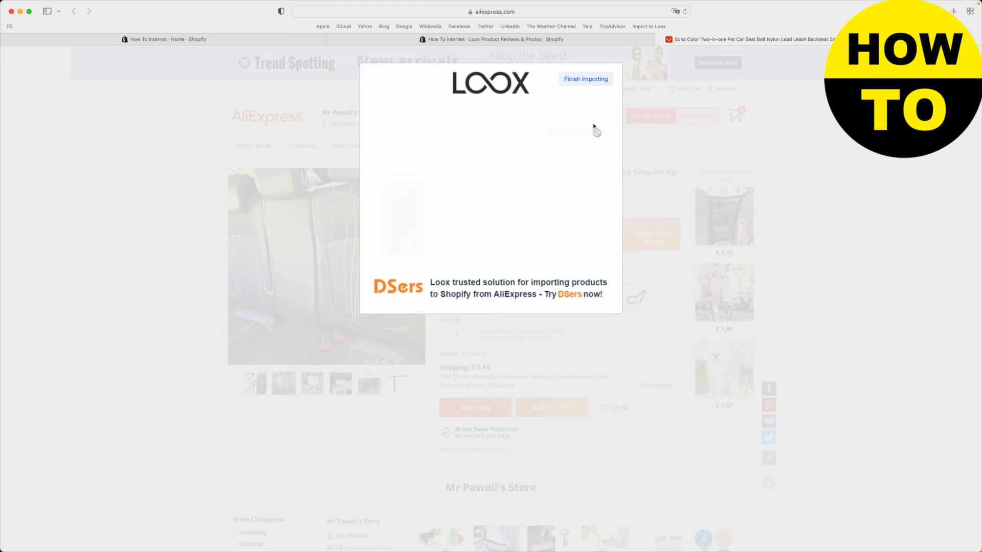
left_click(589, 123)
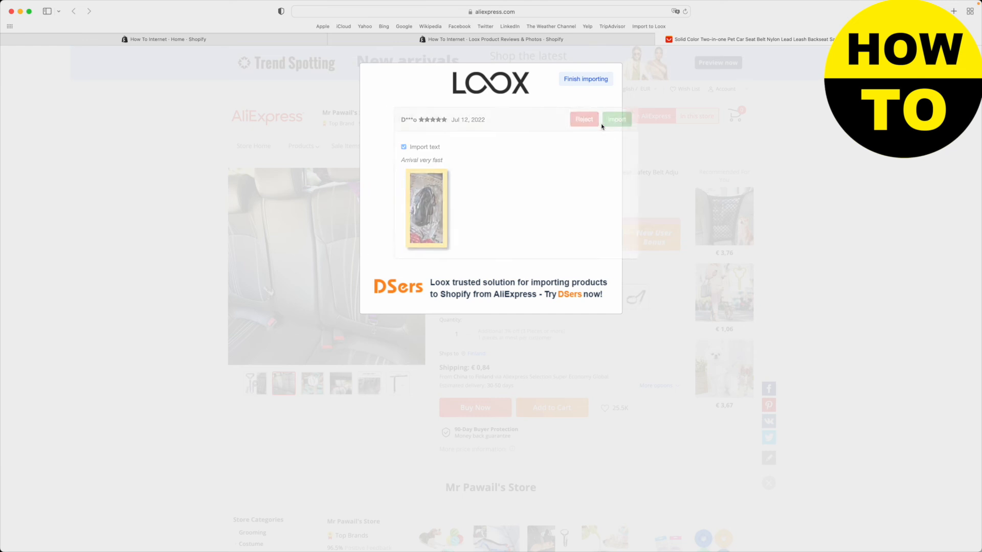
left_click(600, 121)
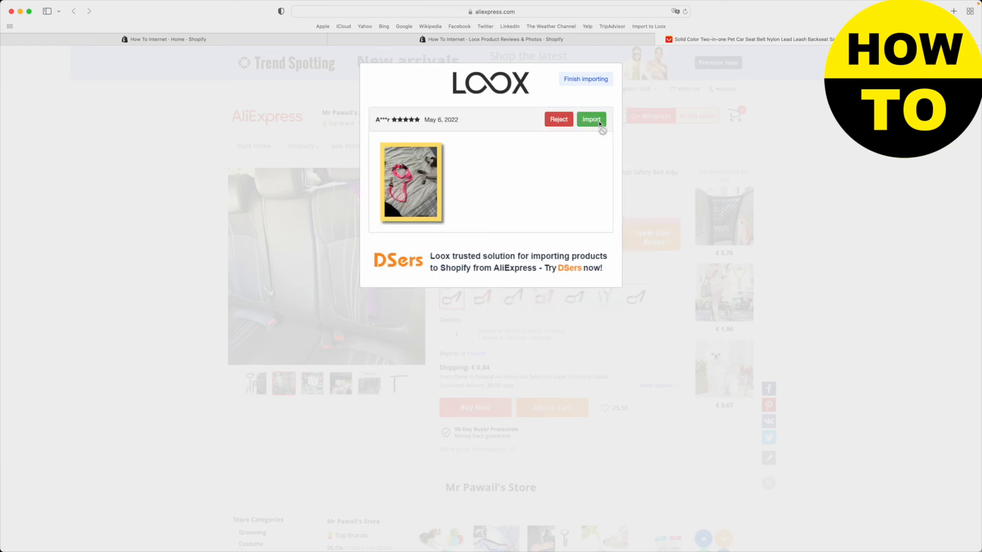
left_click(596, 122)
left_click(593, 123)
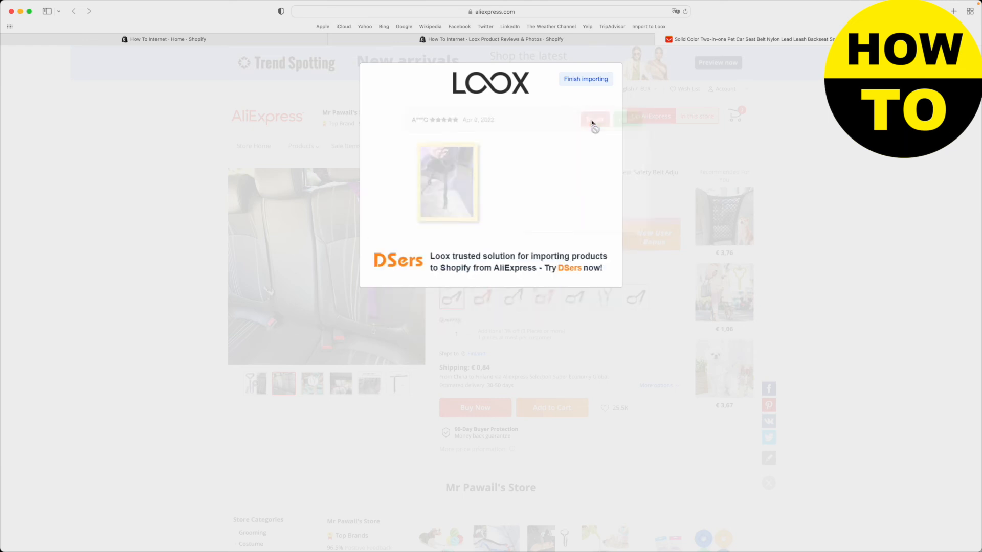
left_click(591, 122)
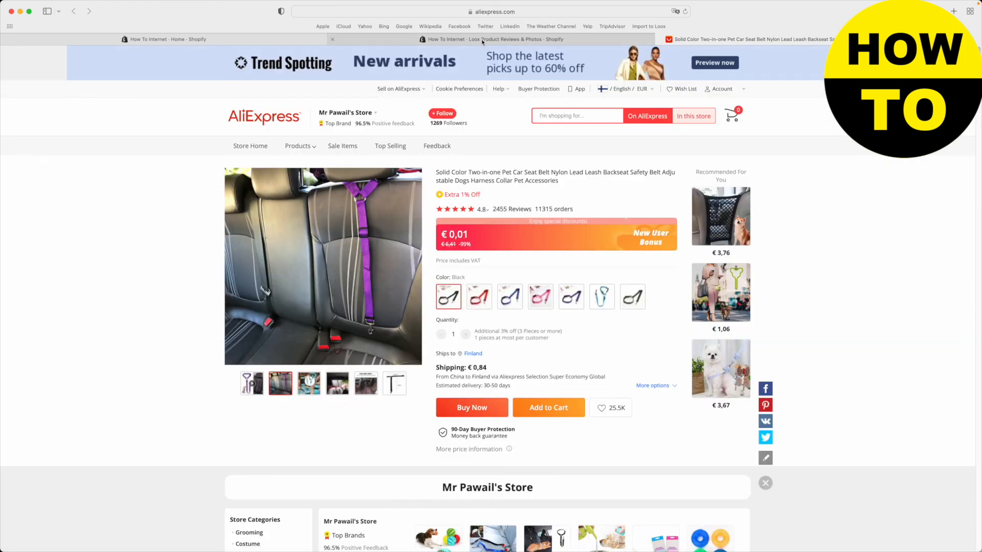
- Preview the Dog Collar product in the online store and examine the star rating and imported photo reviews on its page
left_click(276, 43)
left_click(687, 136)
left_click(31, 109)
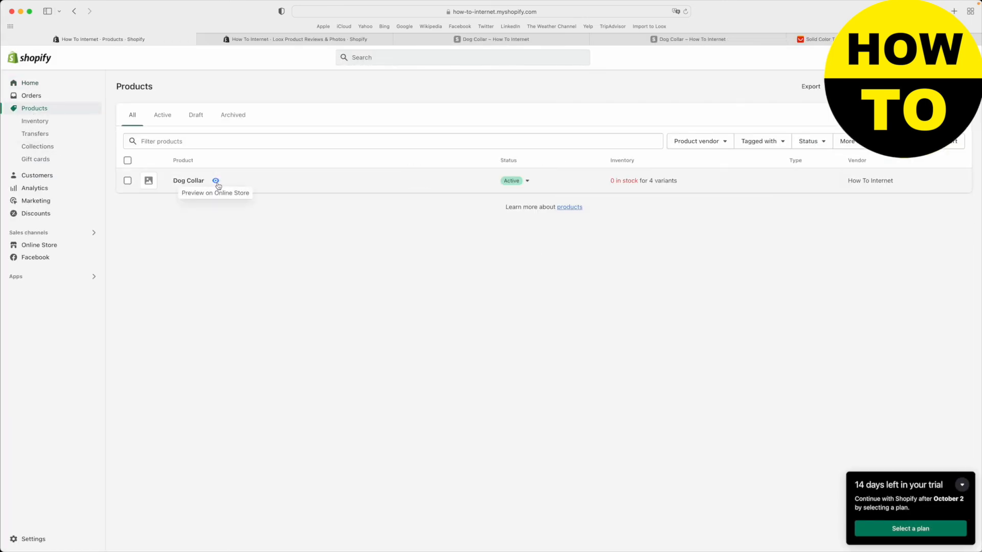
left_click(646, 38)
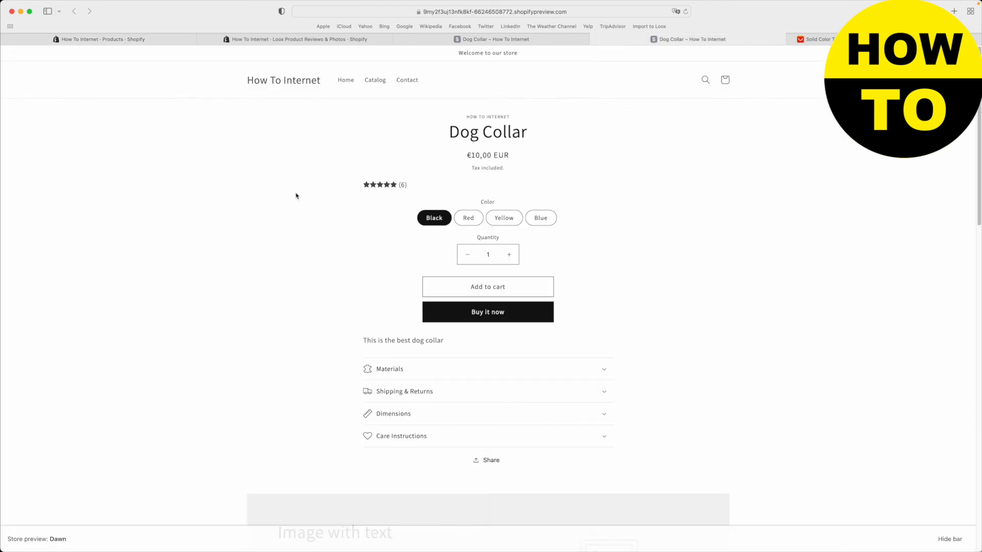
scroll(295, 196, "down", 10)
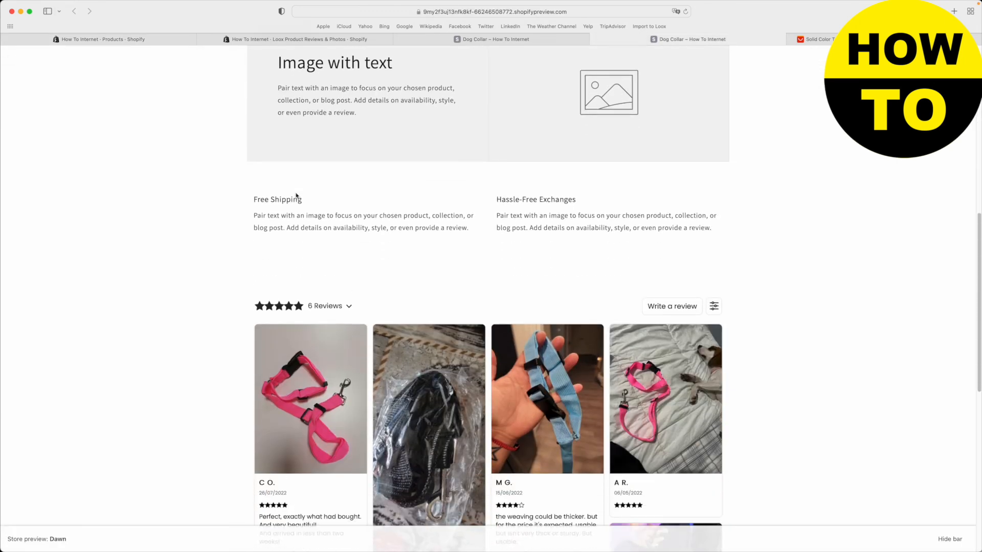
scroll(295, 196, "down", 3)
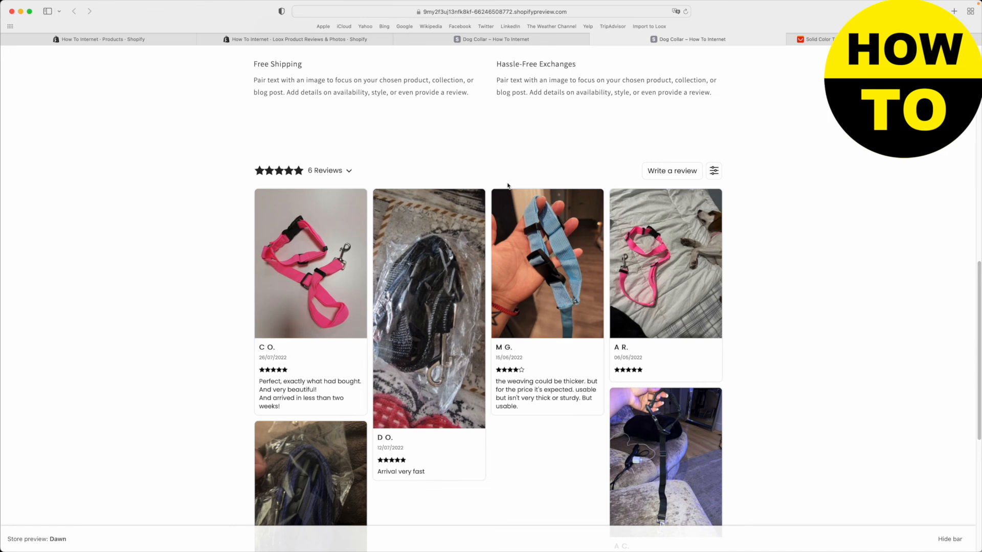
scroll(508, 186, "down", 6)
scroll(265, 325, "up", 13)
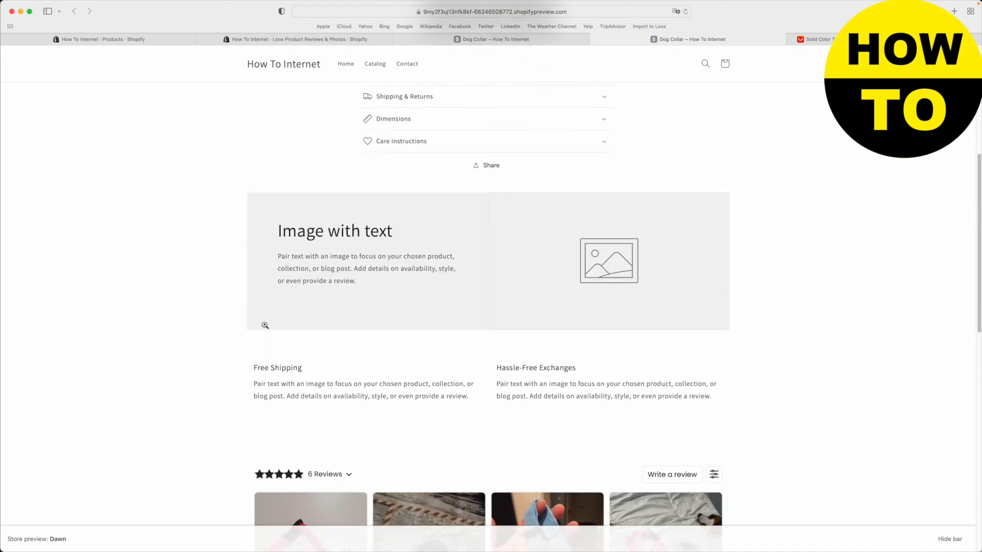
scroll(265, 325, "up", 6)
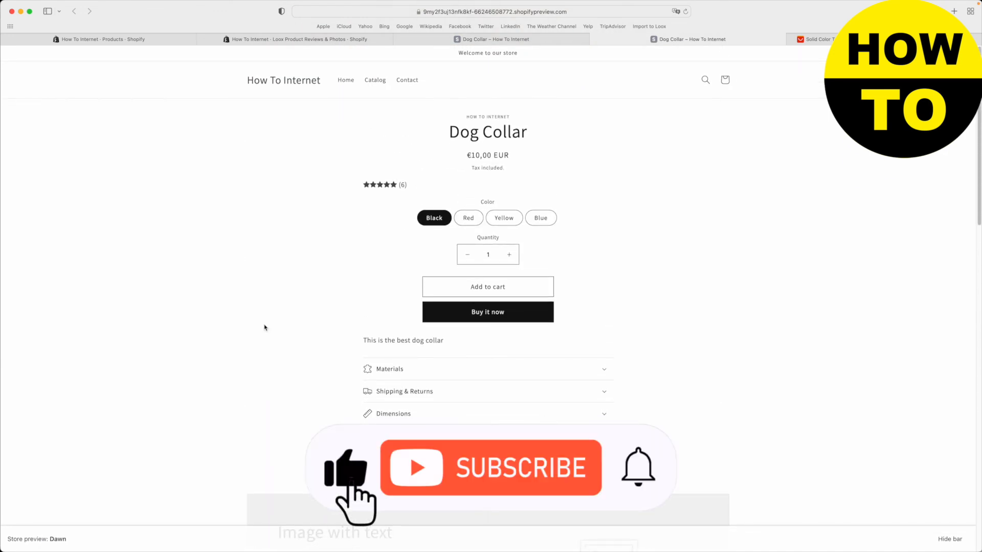